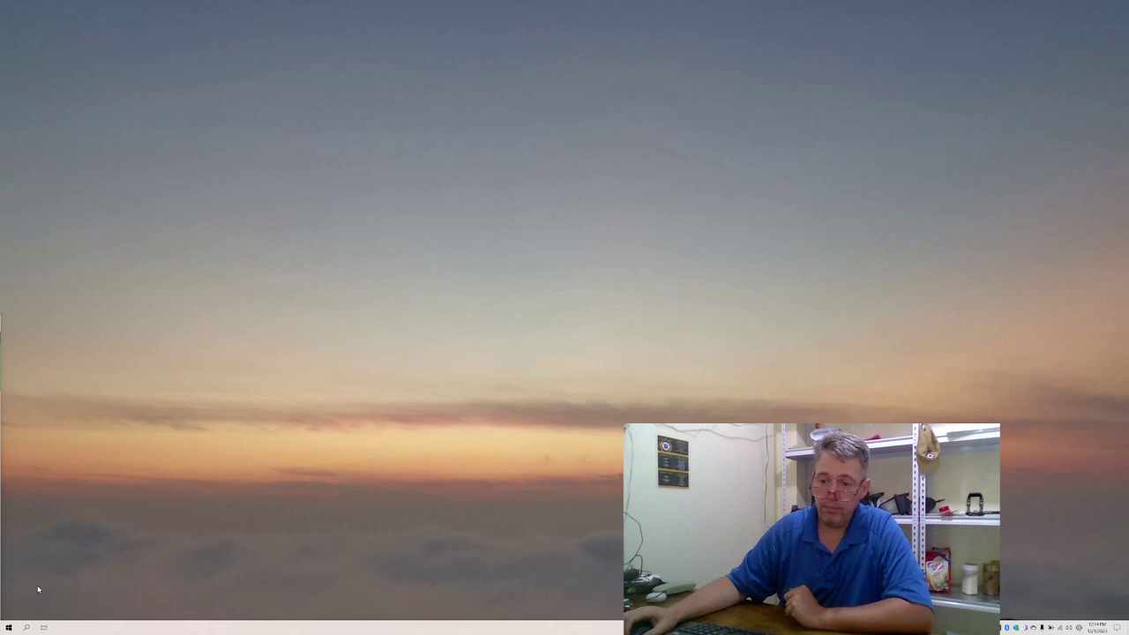
Launch Firefox from the Start menu's Internet group so it opens on a blank new tab.
left_click(10, 628)
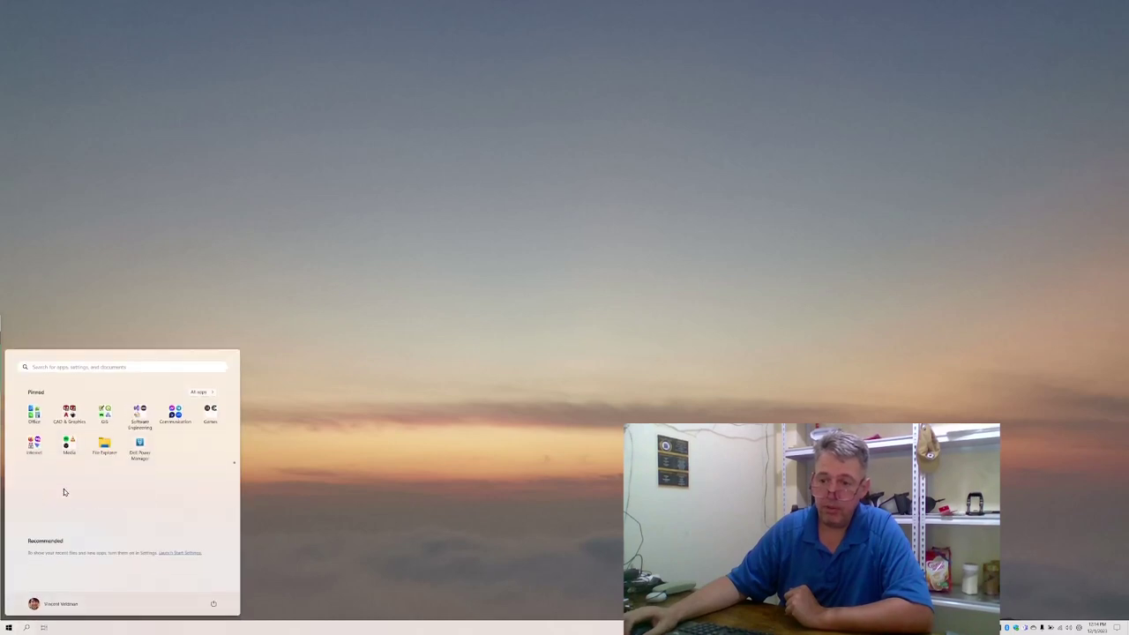
left_click(37, 441)
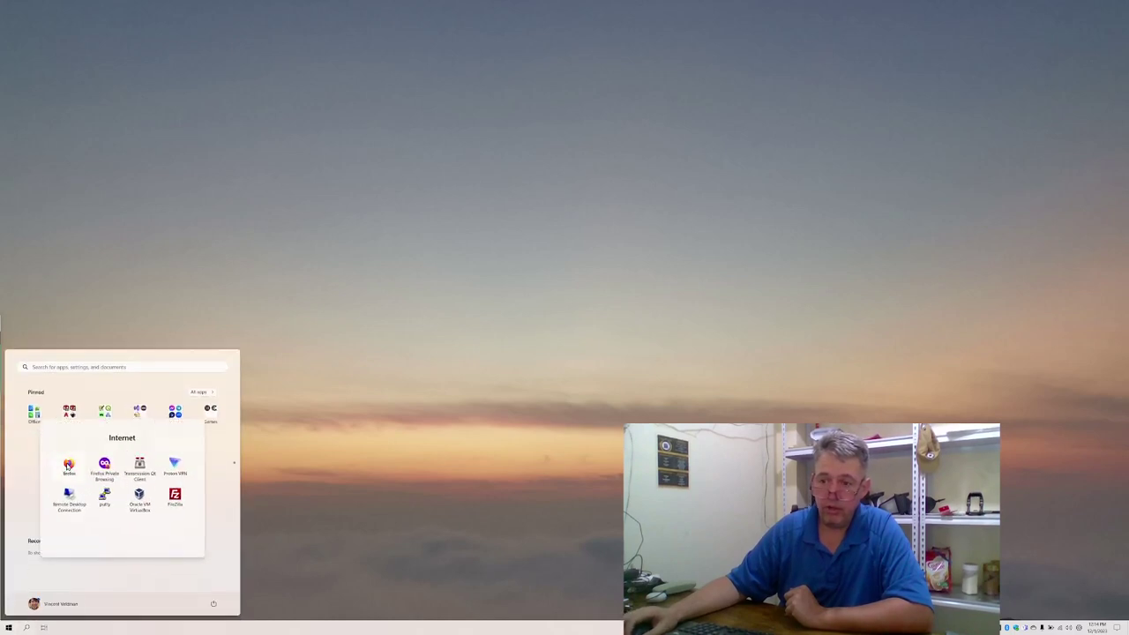
left_click(68, 465)
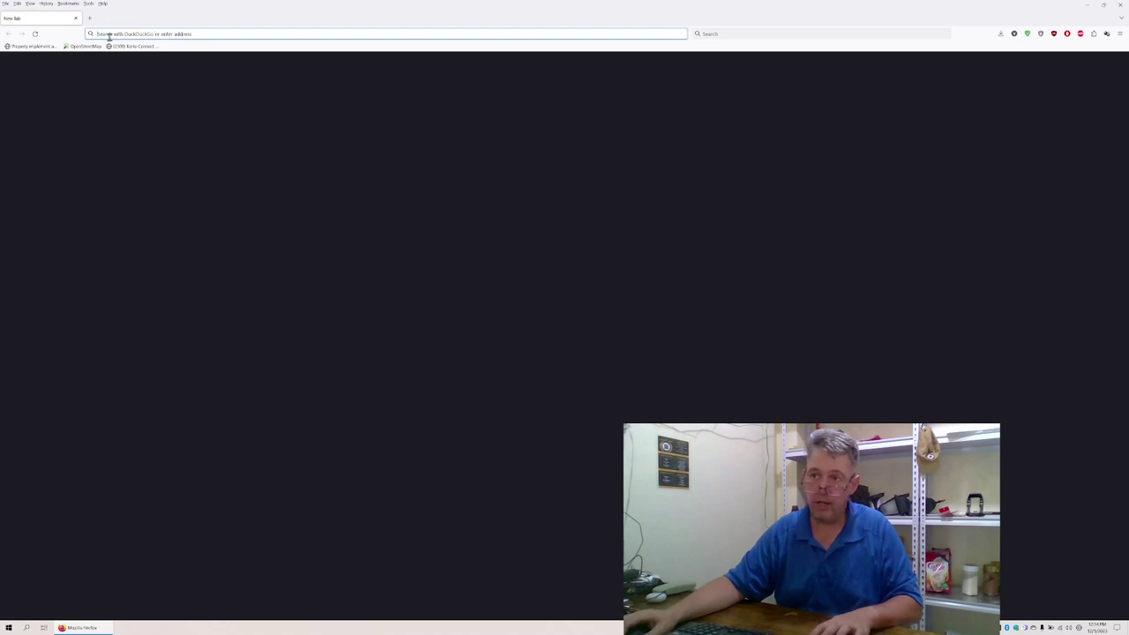
Load the baguiocity.ushahidi.io Baguio City deployment's map page in Firefox.
left_click(109, 35)
type("https://baguiocity.us/wiki/")
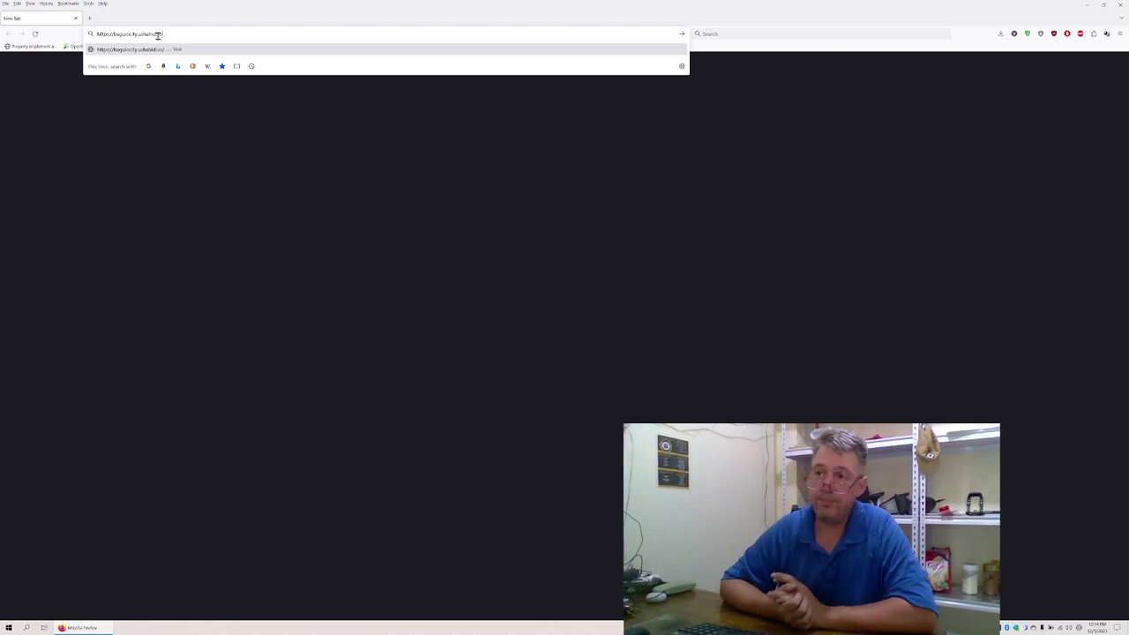
key("Return")
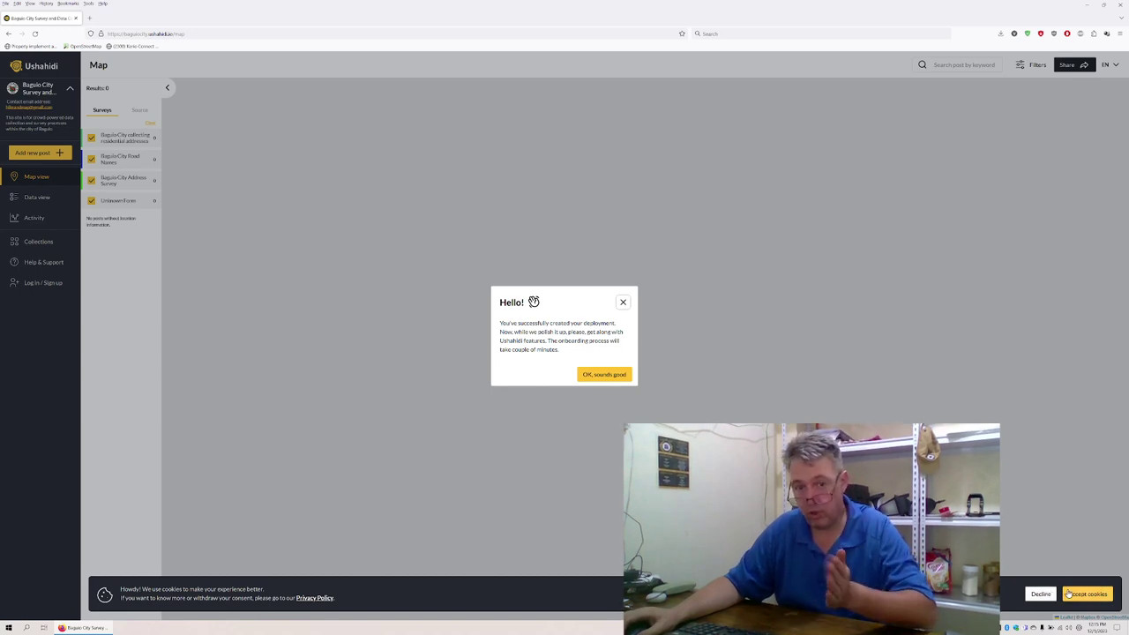
Accept cookies, then step through the onboarding tour screens to the end and dismiss it.
left_click(1078, 595)
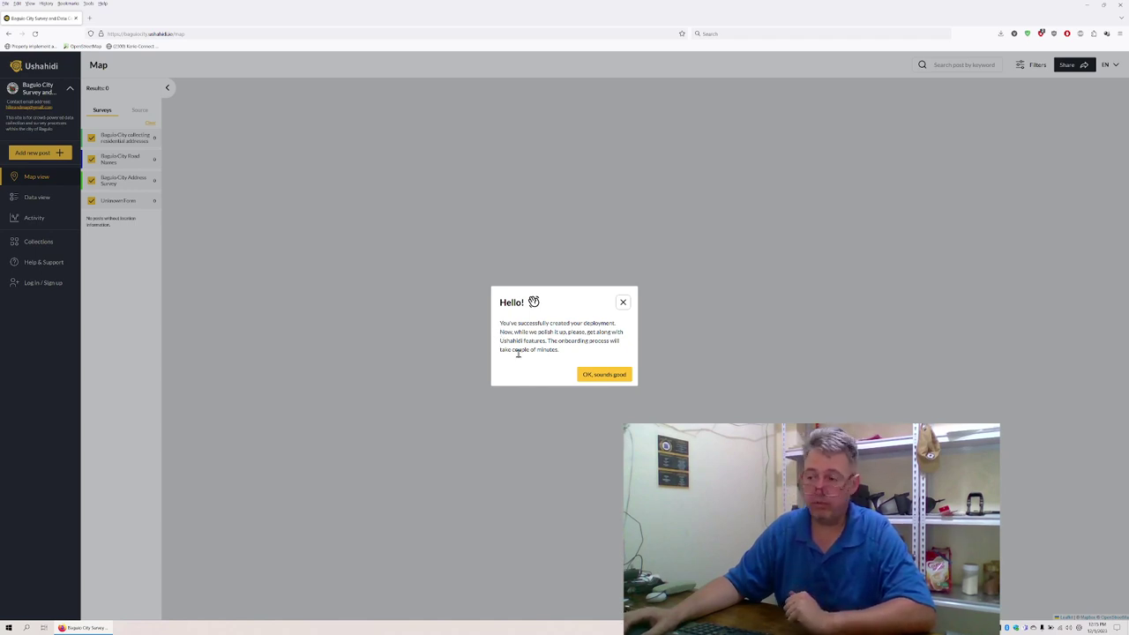
left_click(598, 376)
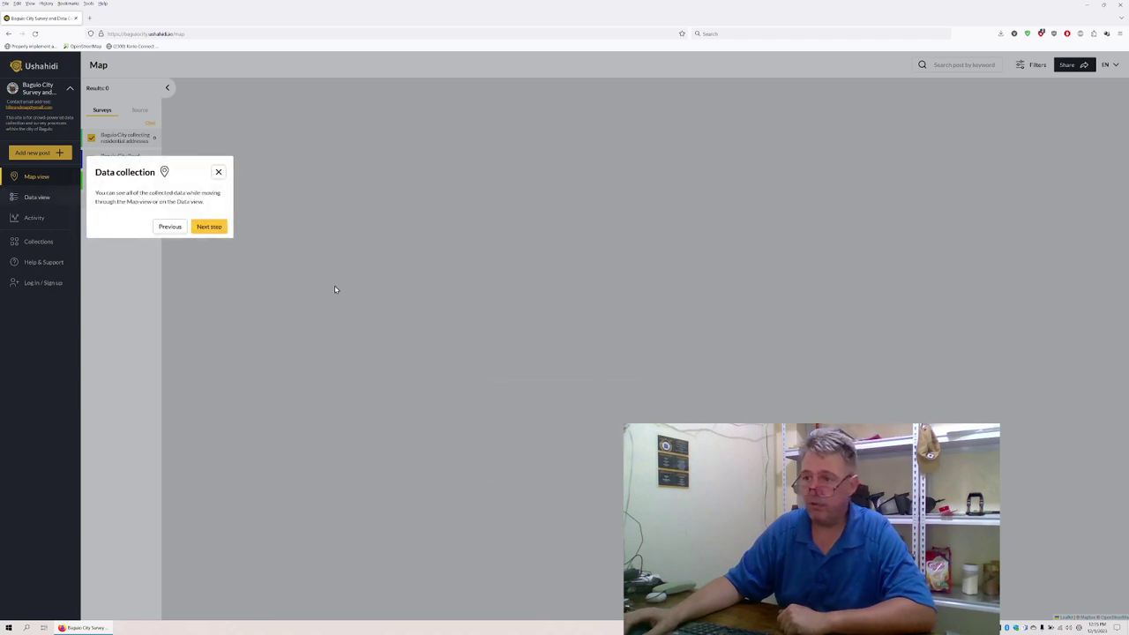
left_click(217, 229)
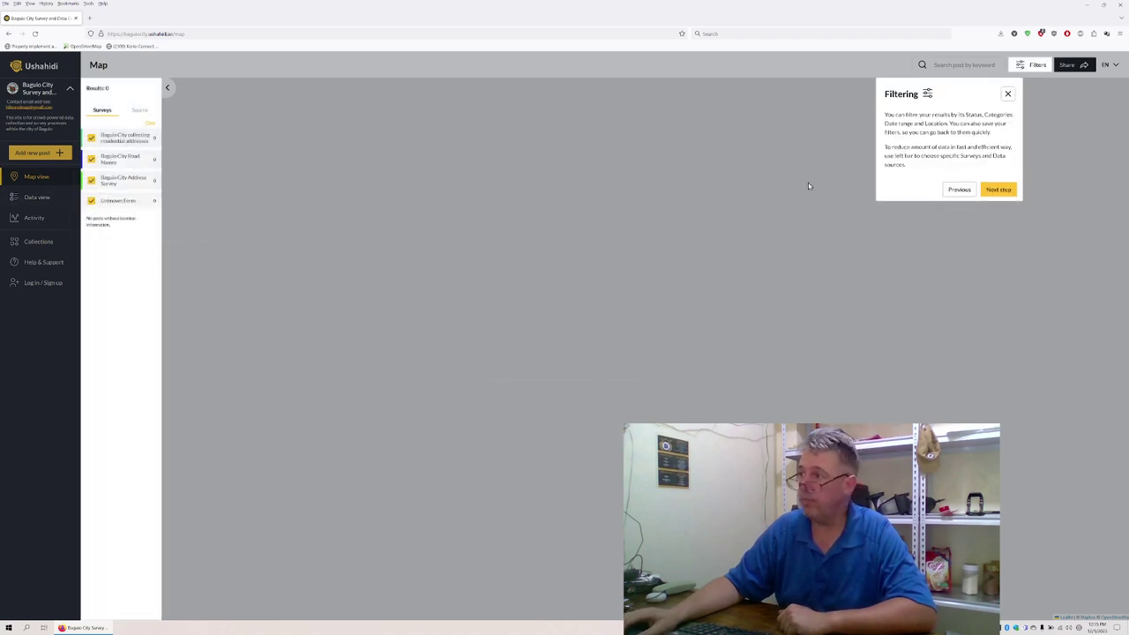
left_click(990, 190)
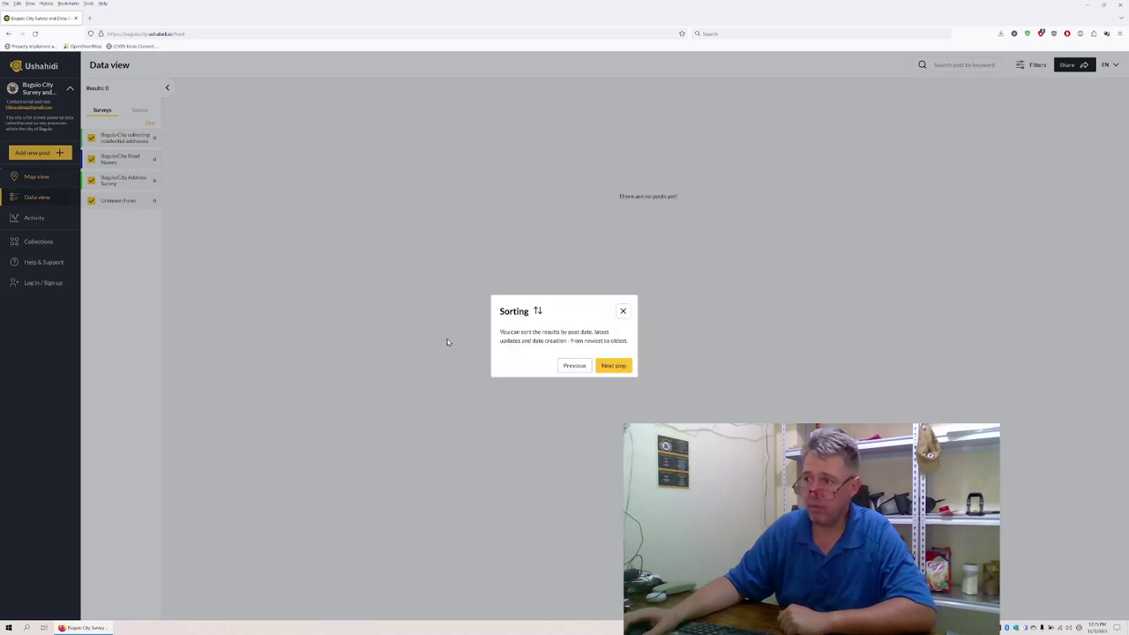
left_click(606, 365)
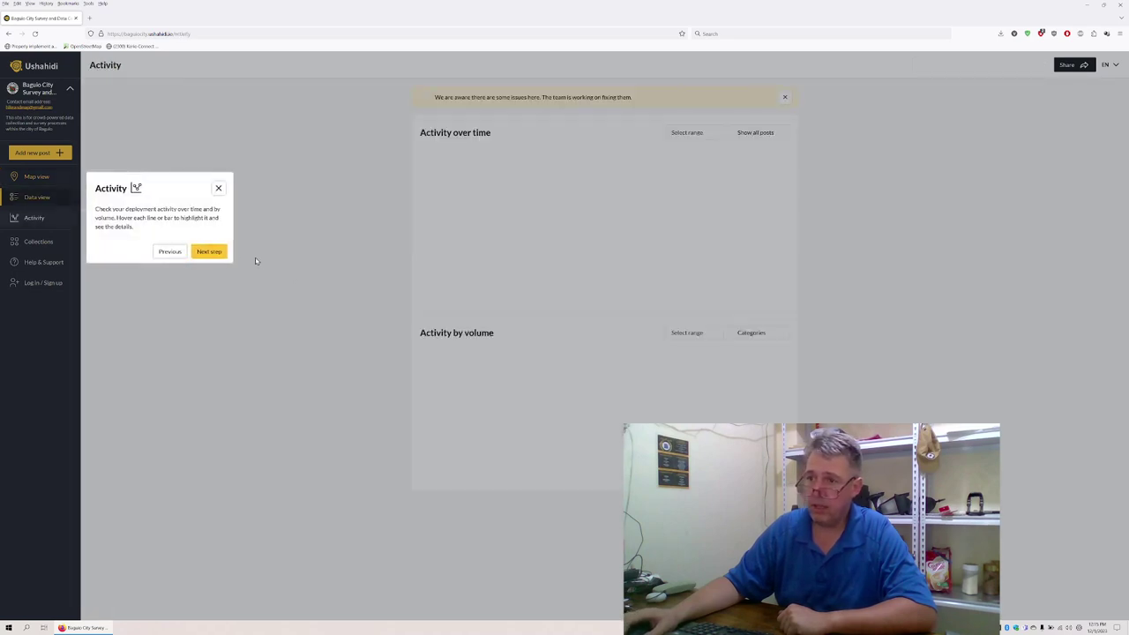
left_click(199, 251)
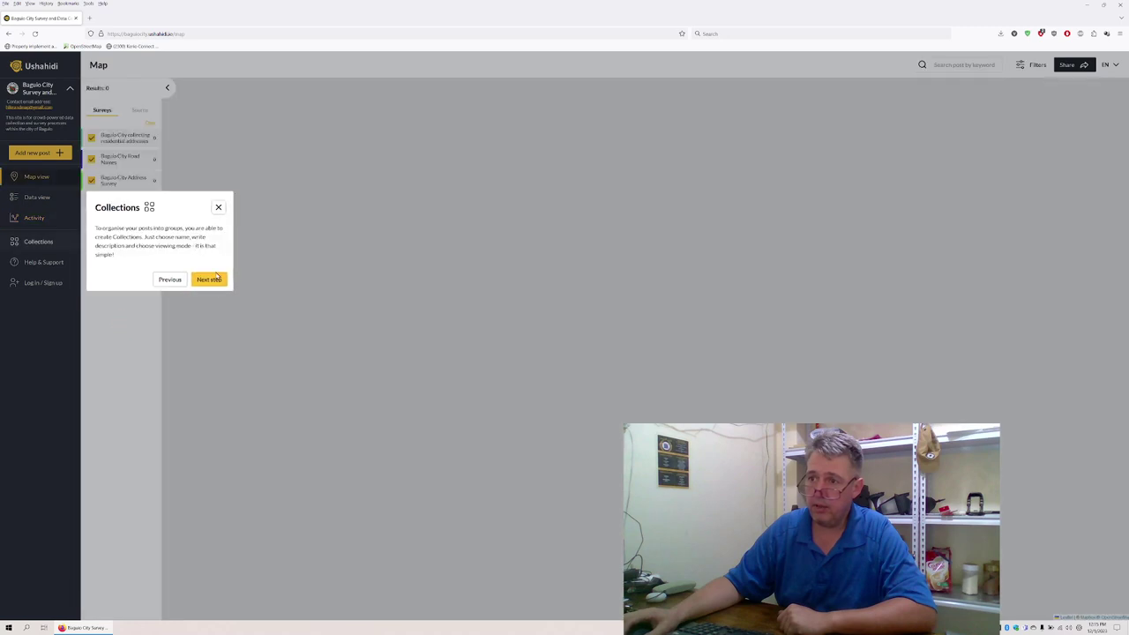
left_click(211, 276)
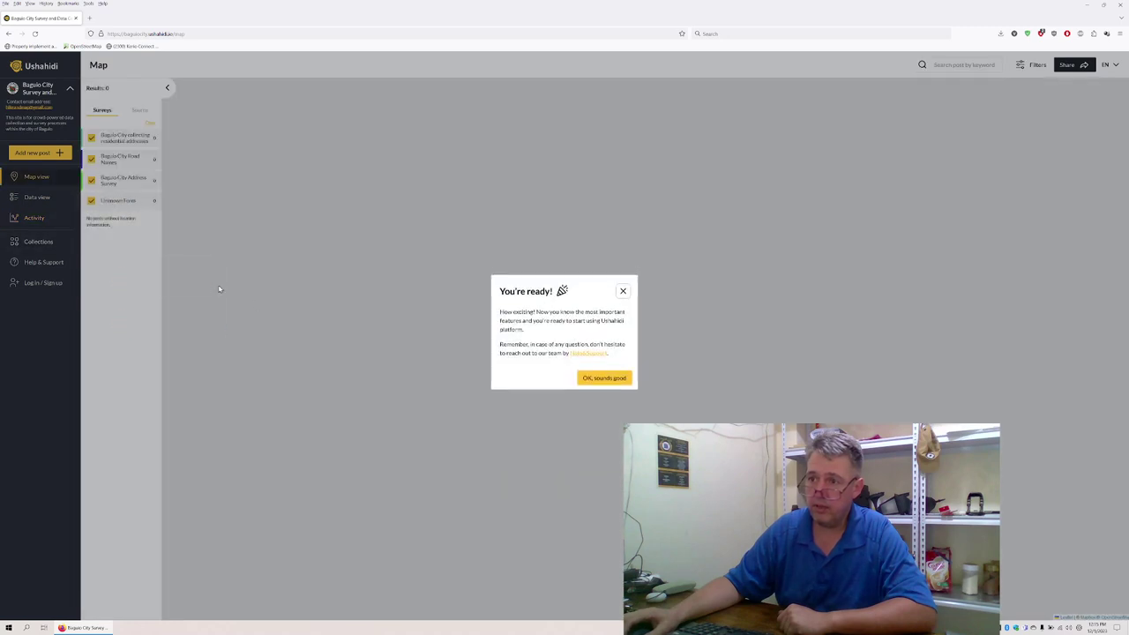
left_click(603, 378)
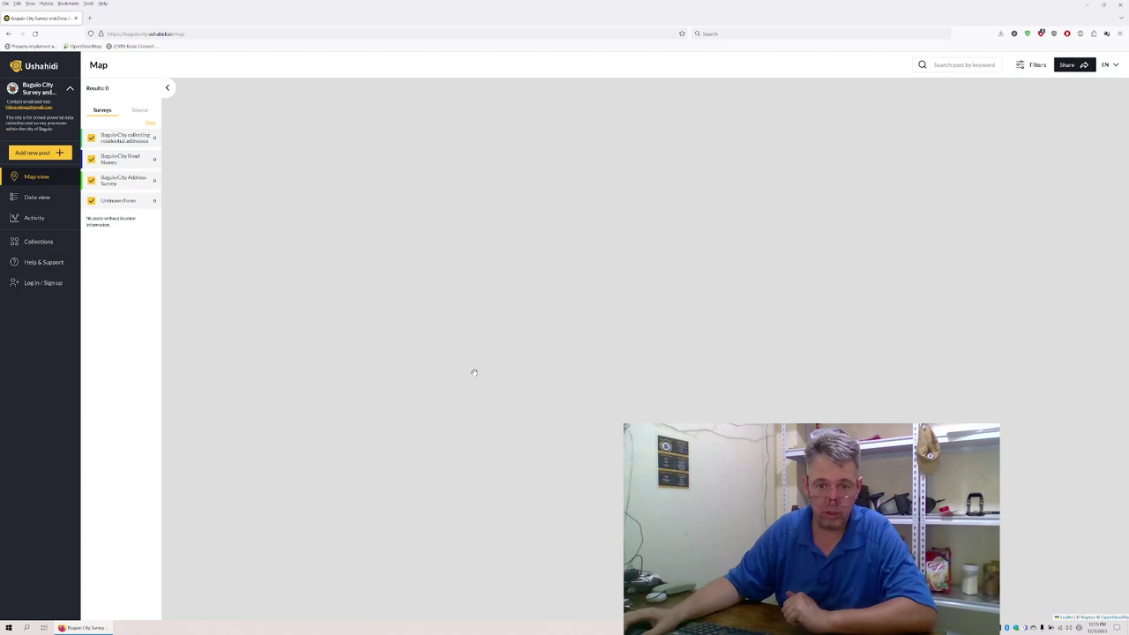
Open the Sign up form from the sidebar's Log in / Sign up and focus its Name field.
left_click(42, 283)
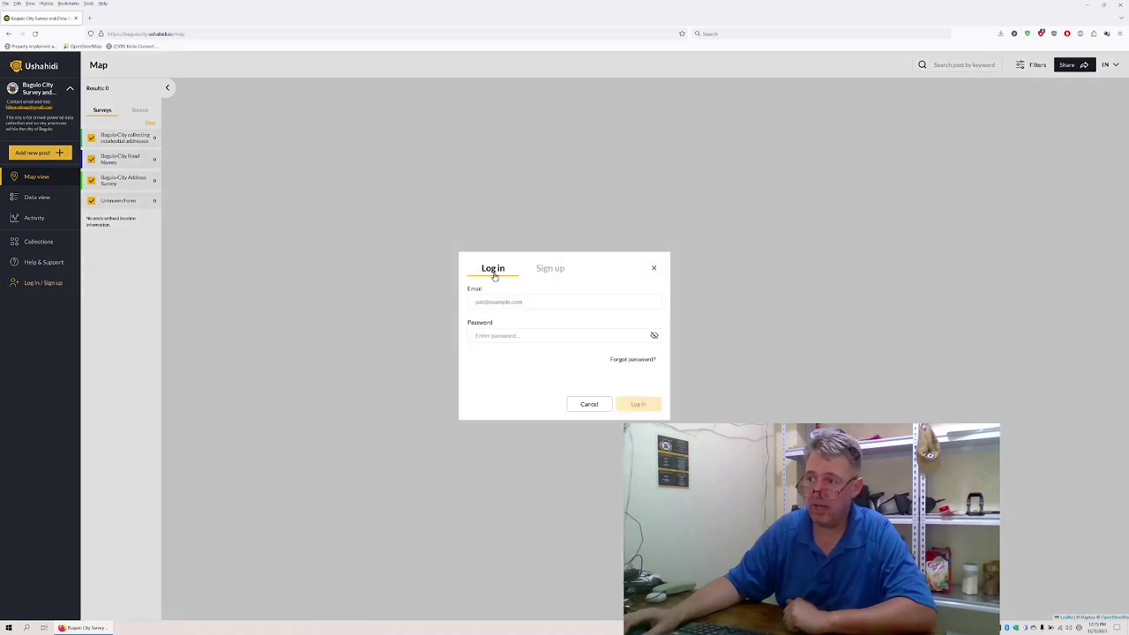
left_click(541, 272)
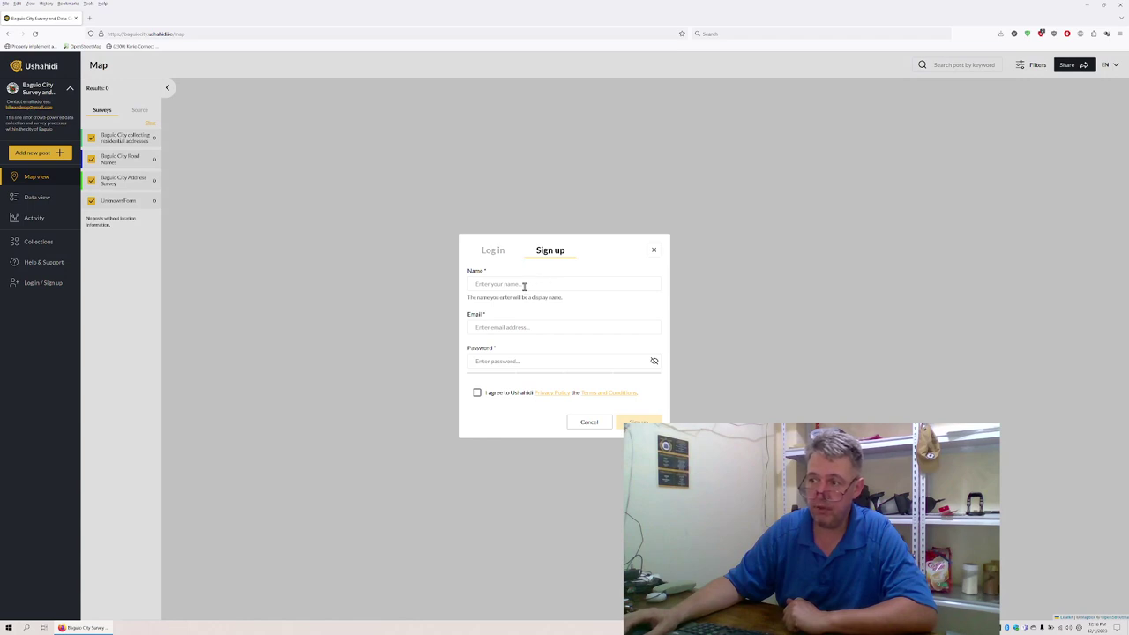
left_click(524, 286)
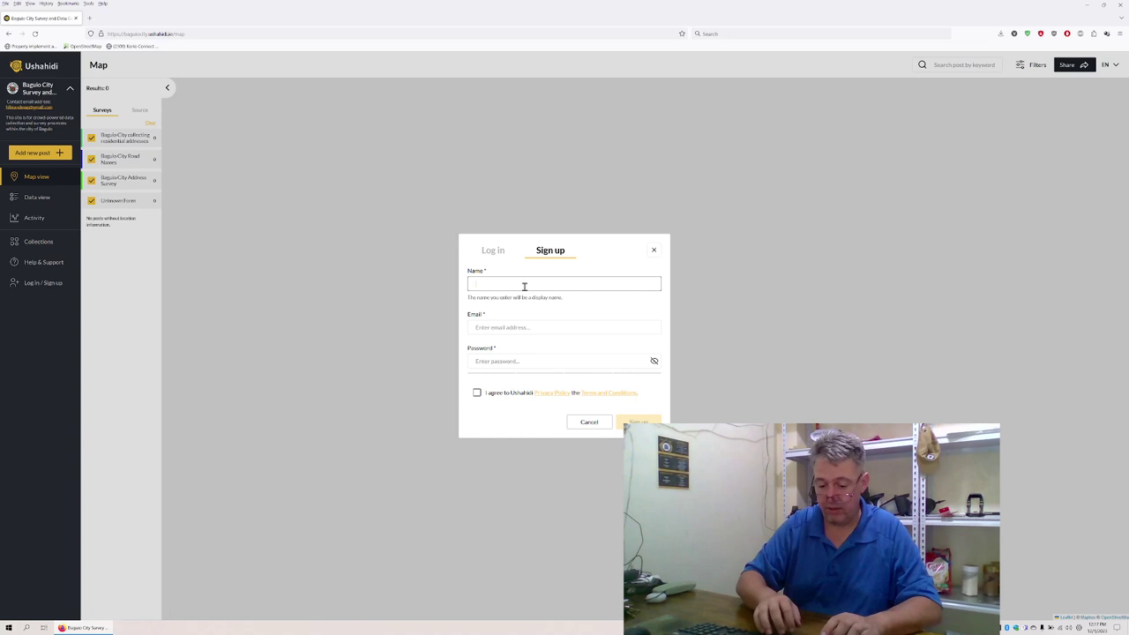
Enter a first display name, 'Barangay Irisan - Purok 20' followed by the user's full name.
type("Barangay")
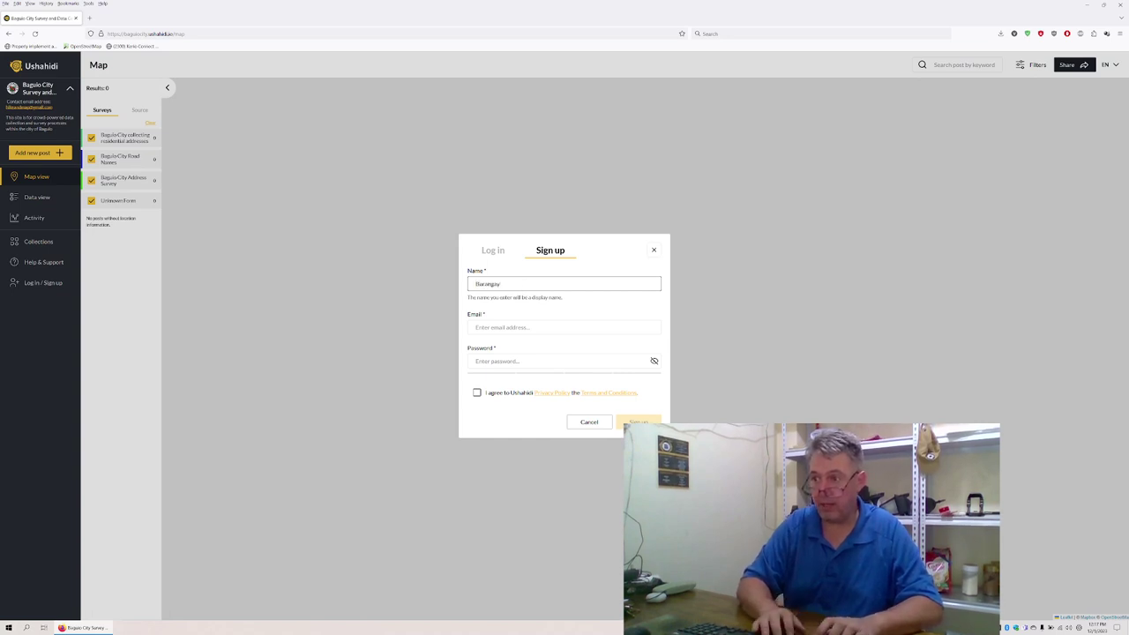
type(" Irisan")
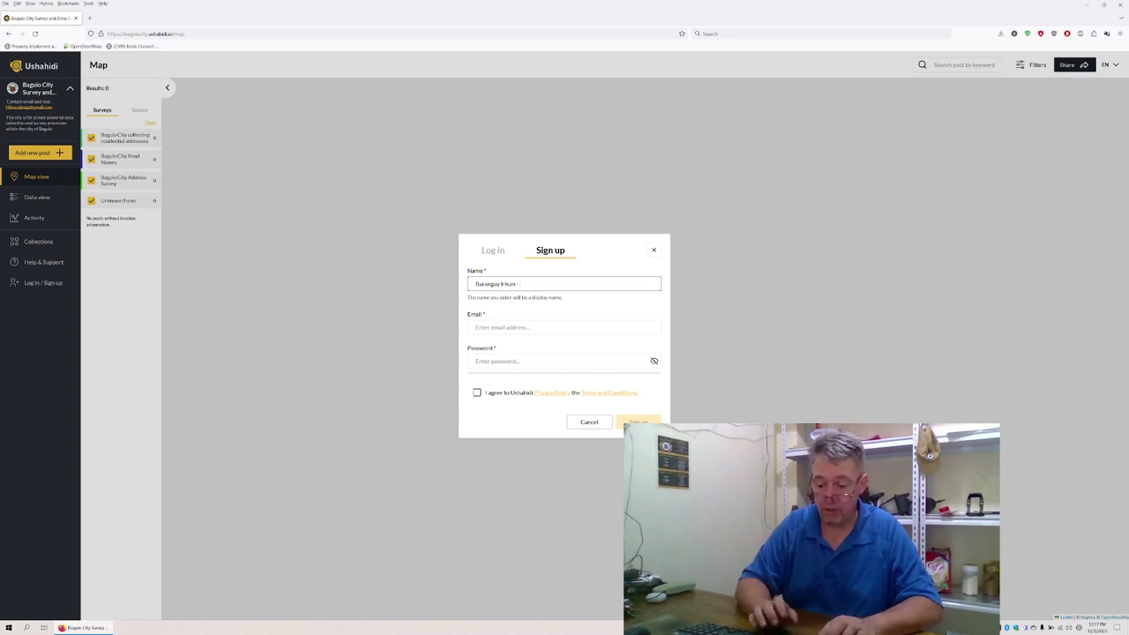
type("- Purok 20")
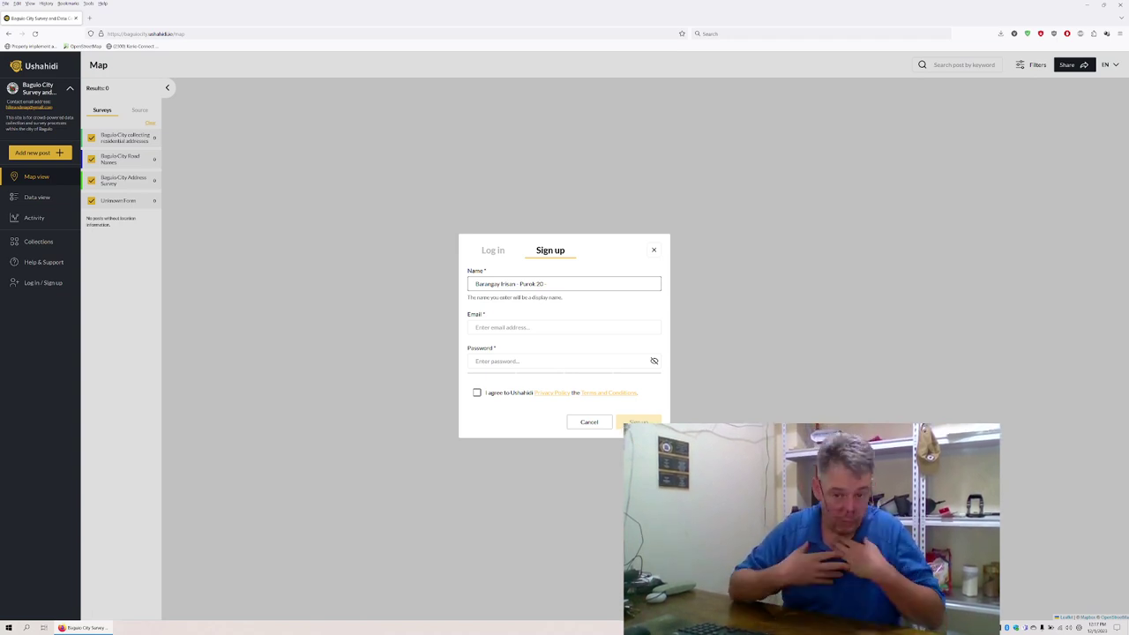
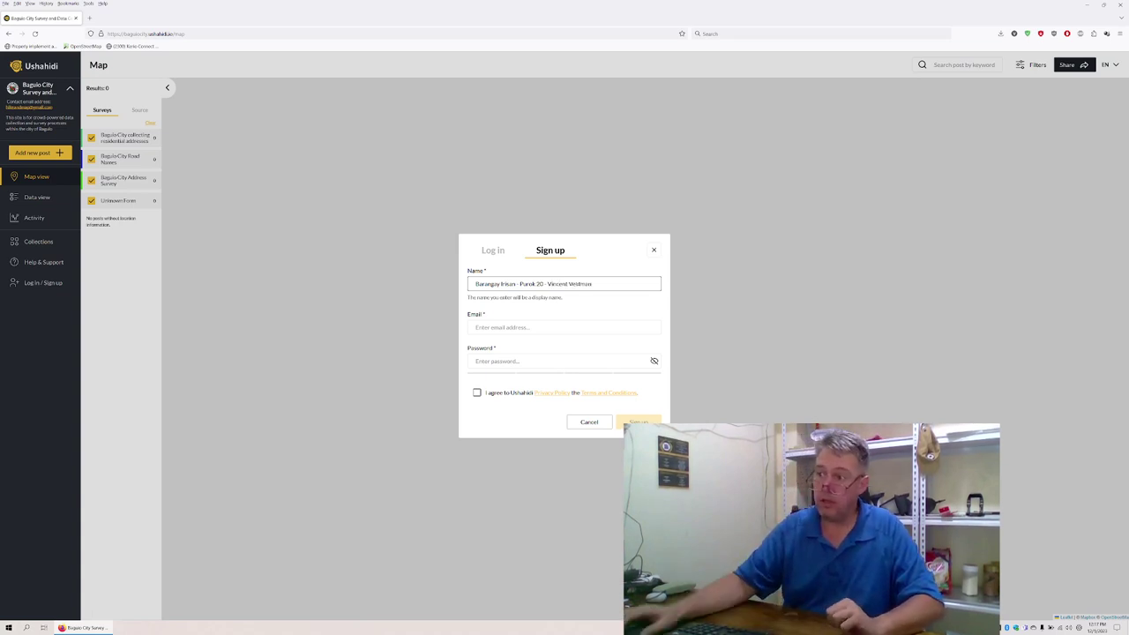
Replace it with 'Barangay San Roque Village - ' followed by the user's full name.
left_click_drag(596, 284, 465, 284)
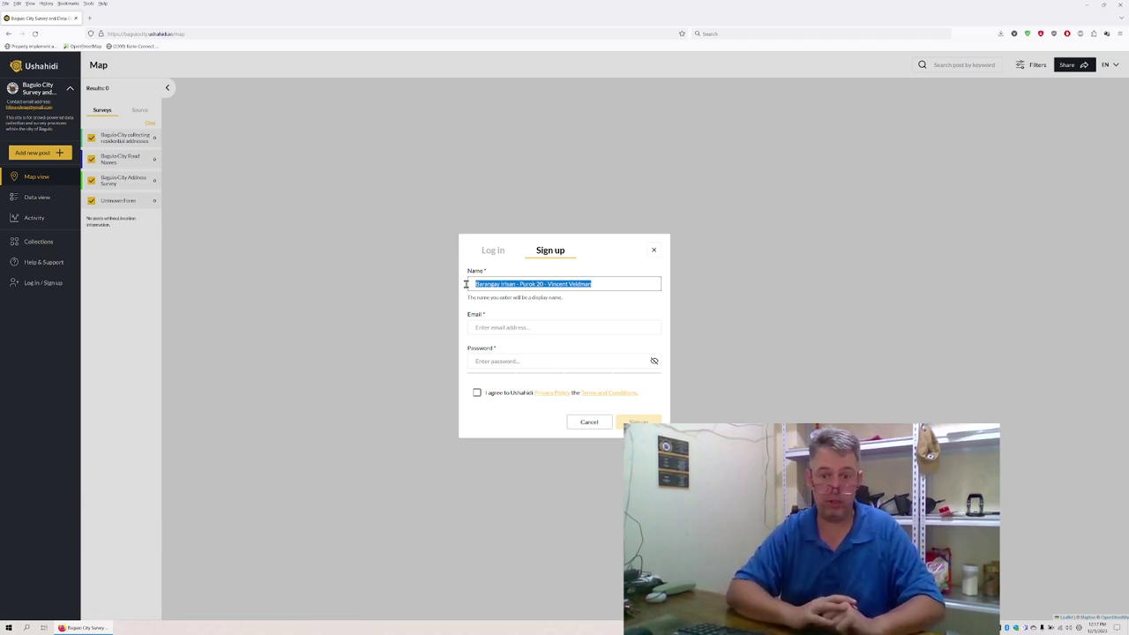
type("Barangay San Roque V")
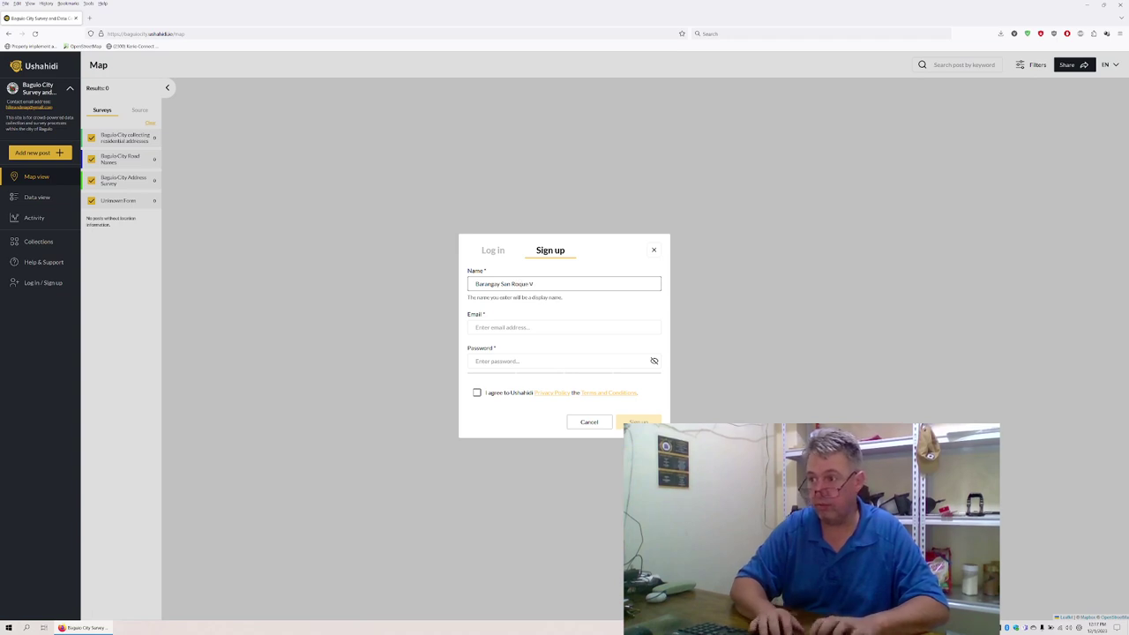
type("illage")
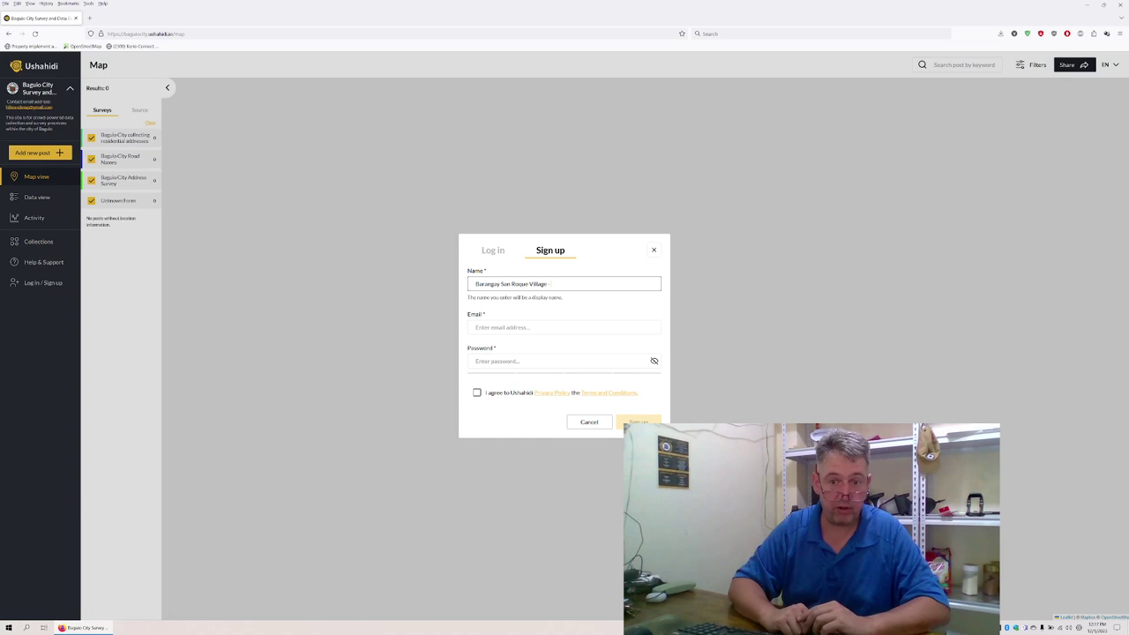
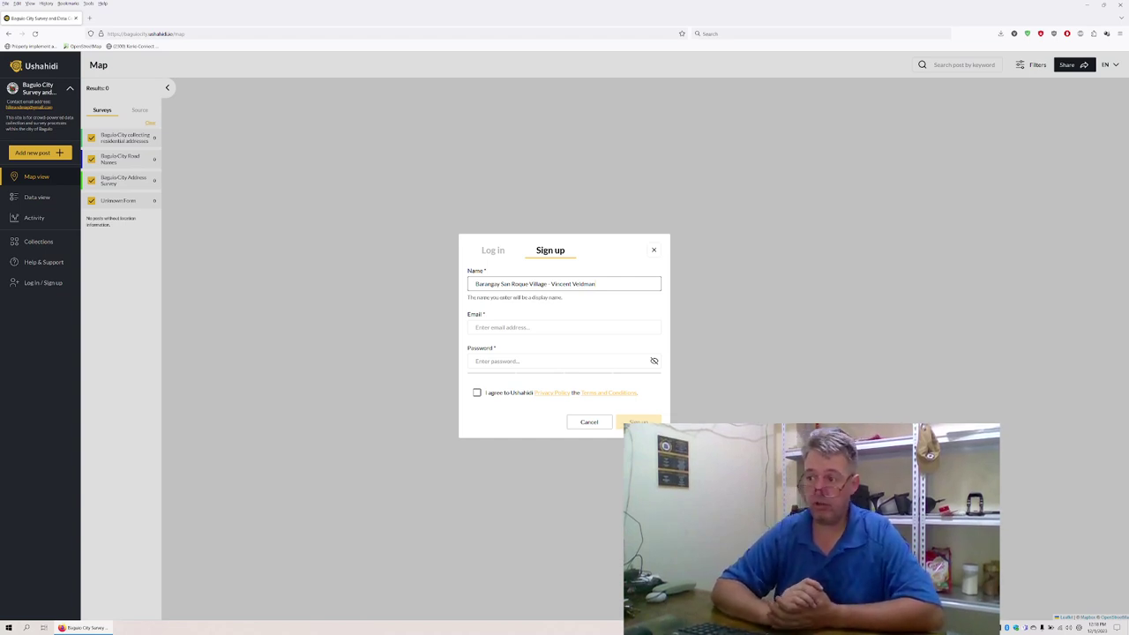
Fill in the user's e-mail address and a password in the sign-up form.
left_click(476, 327)
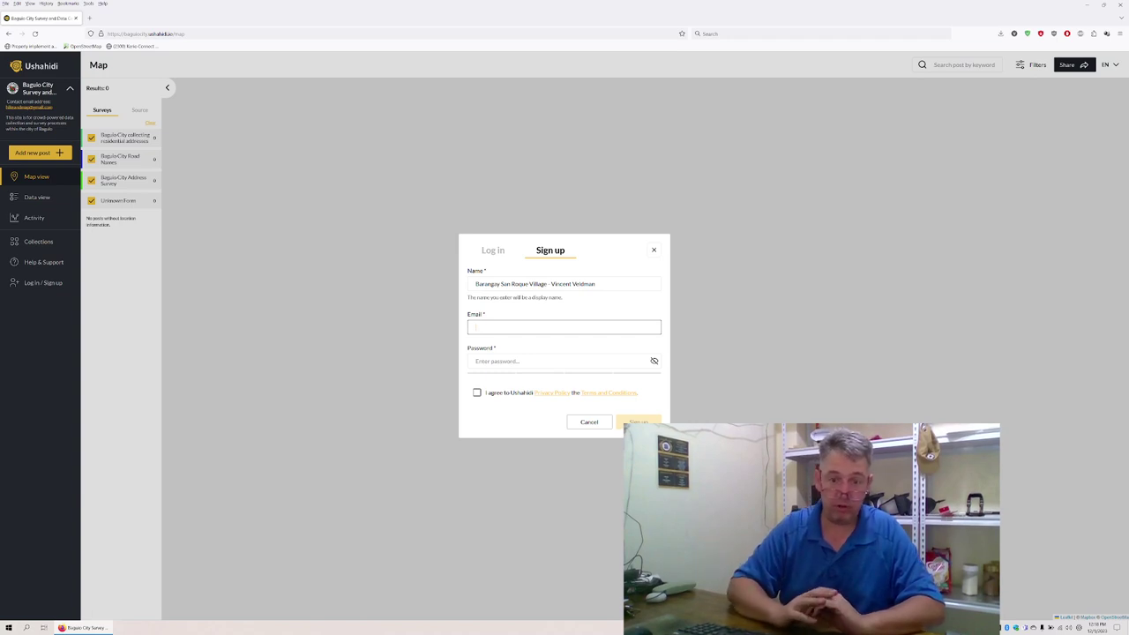
type("lv")
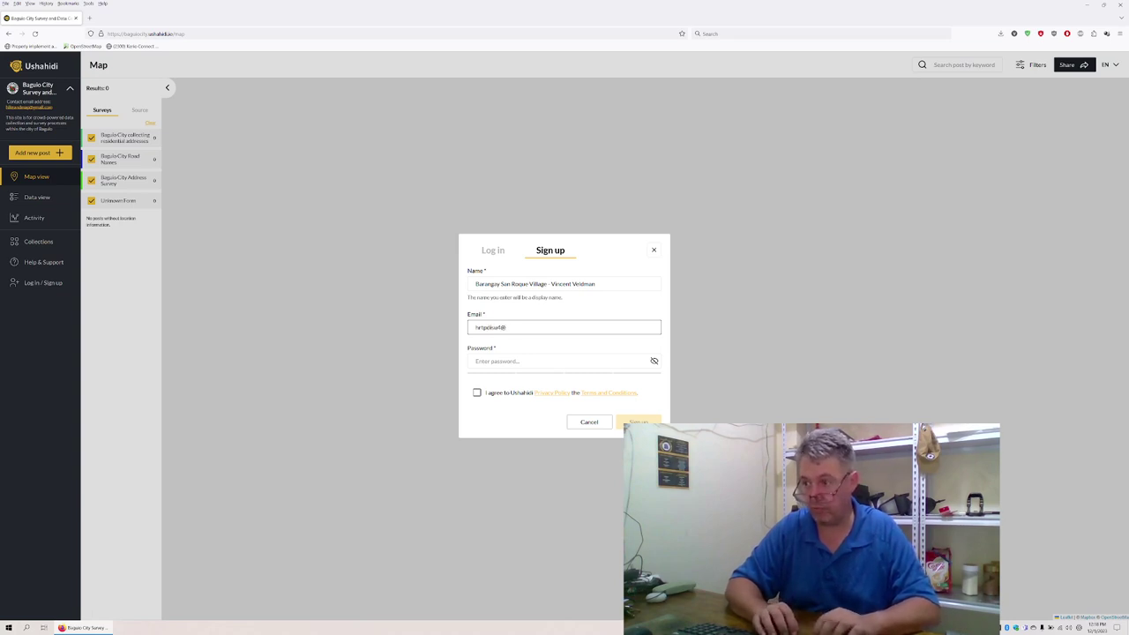
type(".me")
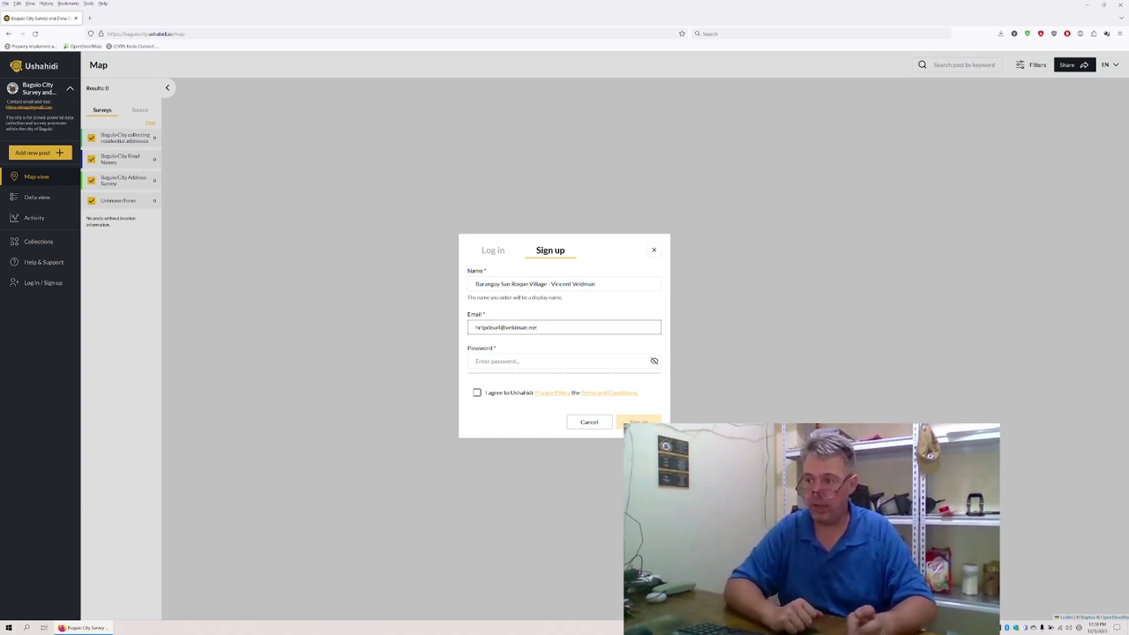
left_click(476, 361)
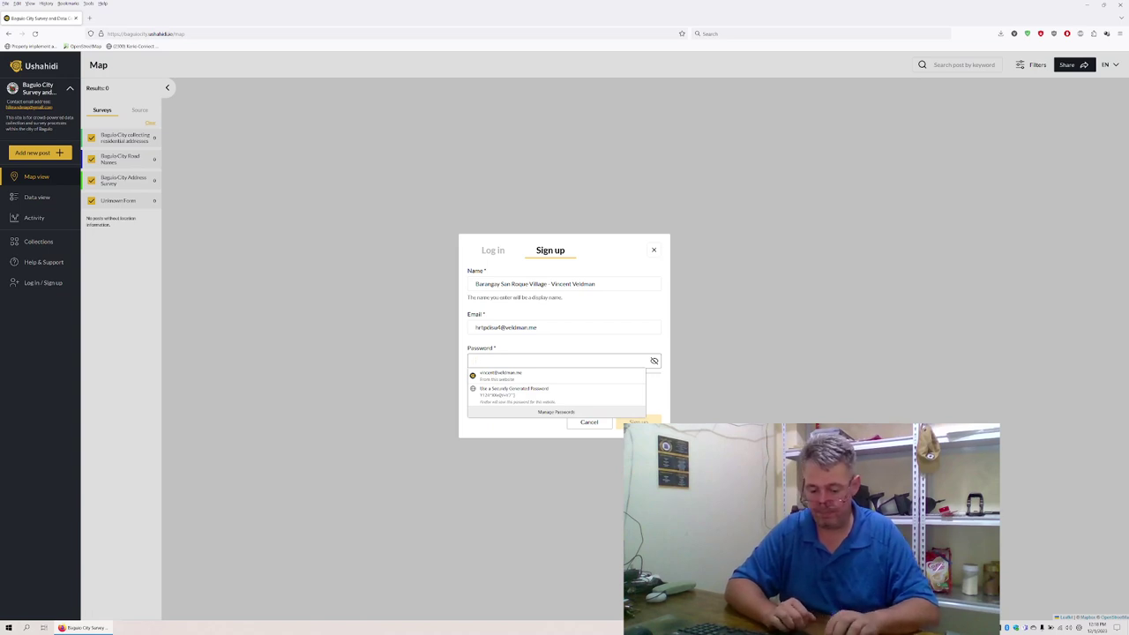
type("*********")
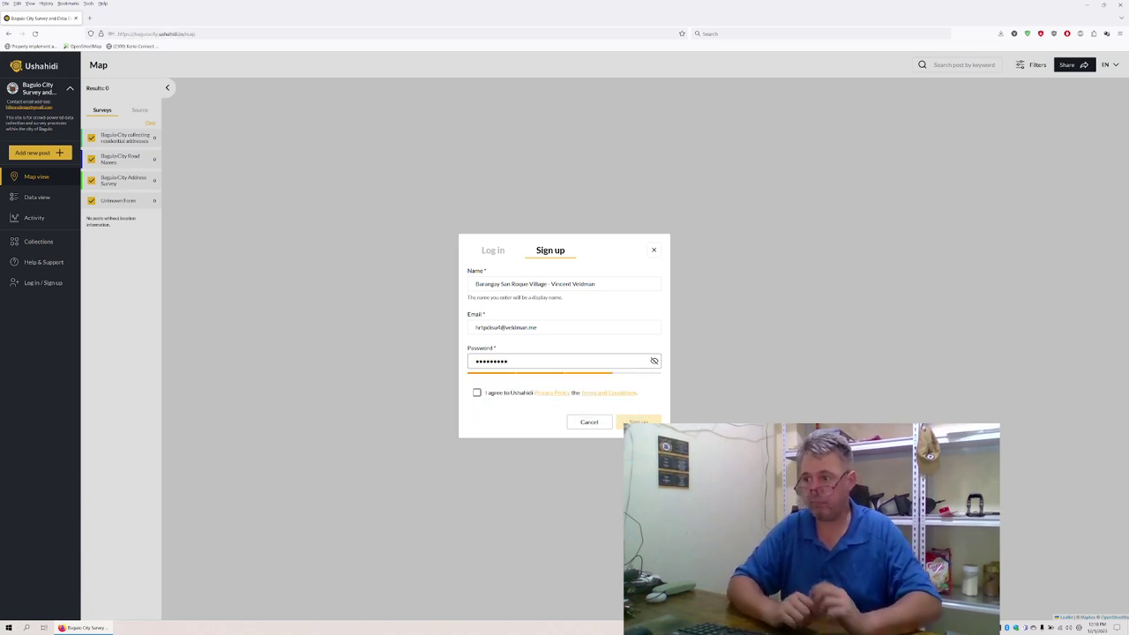
Tick the privacy policy and terms agreement, then review the entered name and e-mail.
left_click(477, 392)
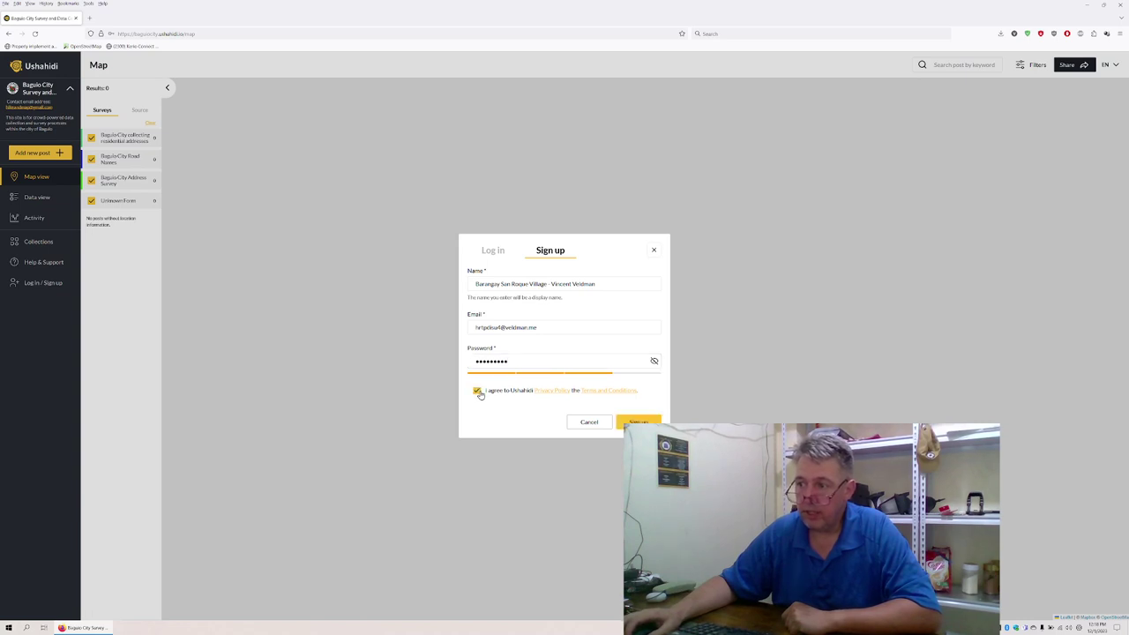
left_click(484, 285)
left_click_drag(483, 285, 602, 288)
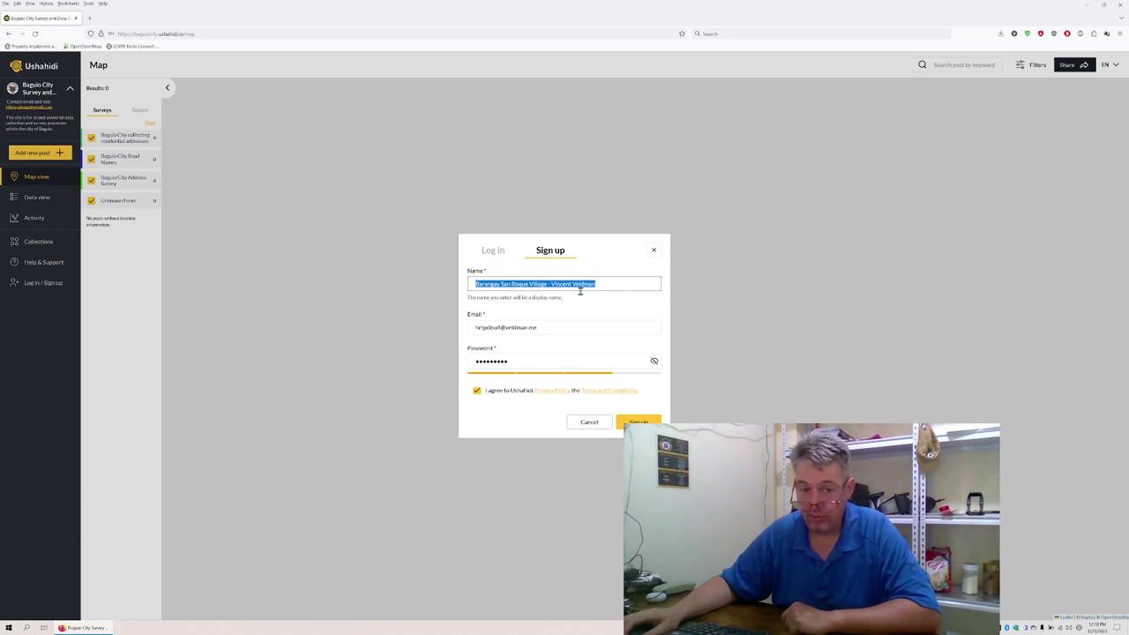
left_click_drag(550, 325, 470, 321)
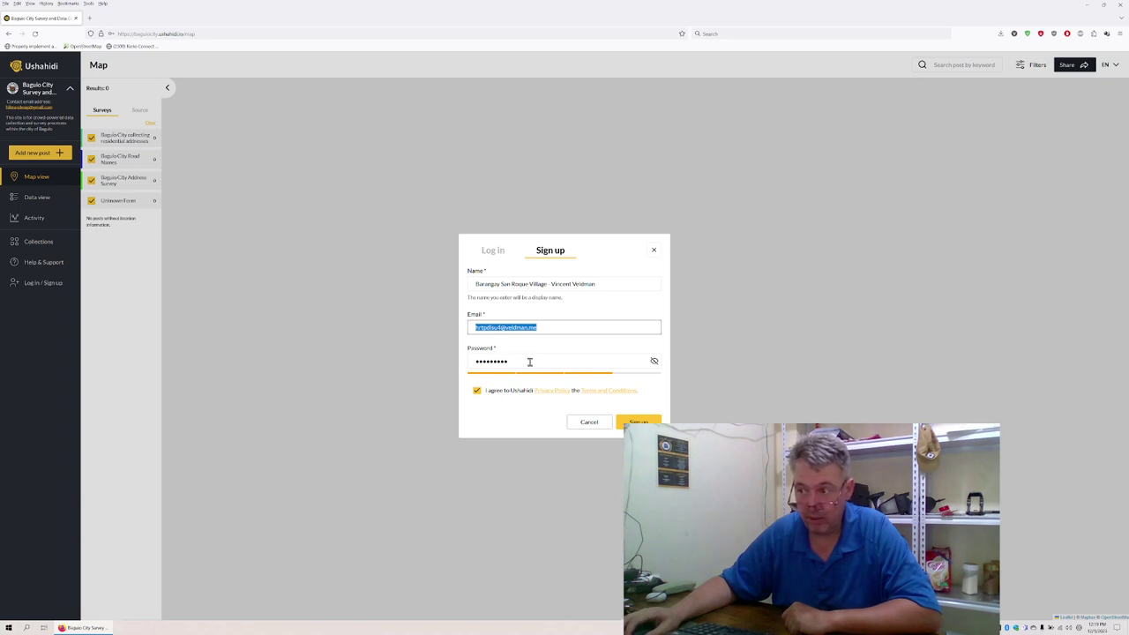
Retype the password and submit the new account registration.
left_click_drag(530, 361, 459, 354)
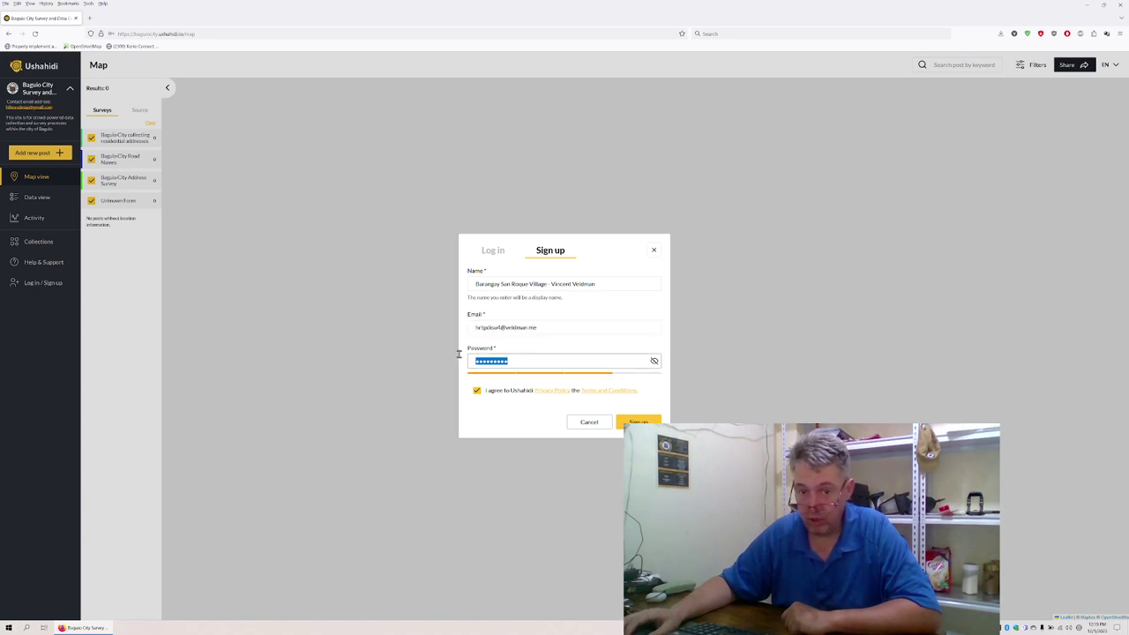
type("••••••••••")
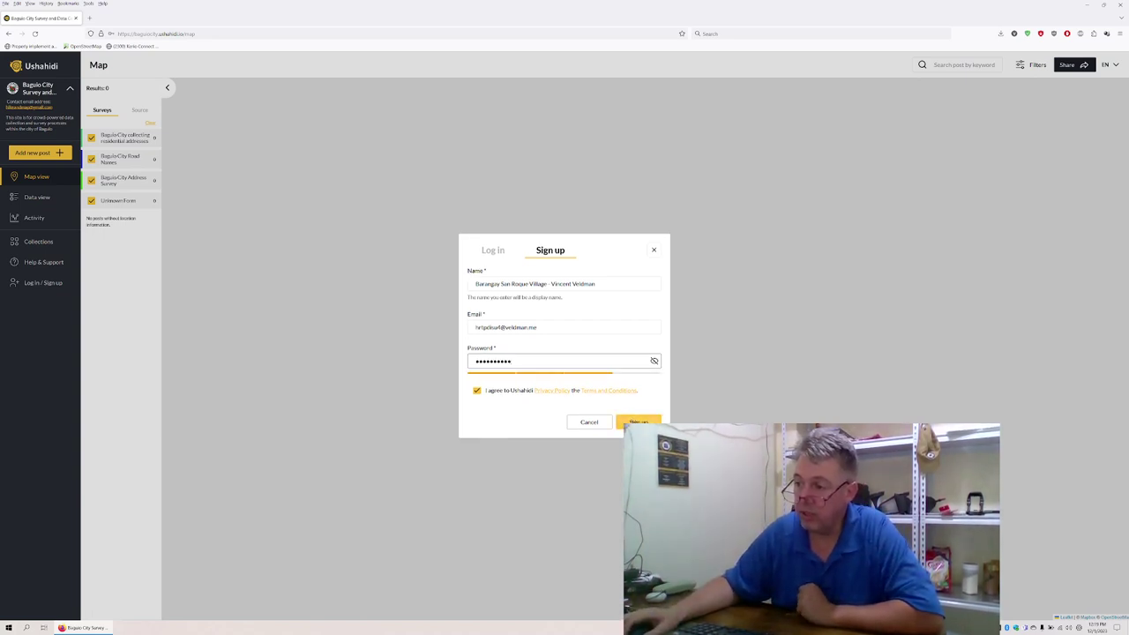
left_click(639, 423)
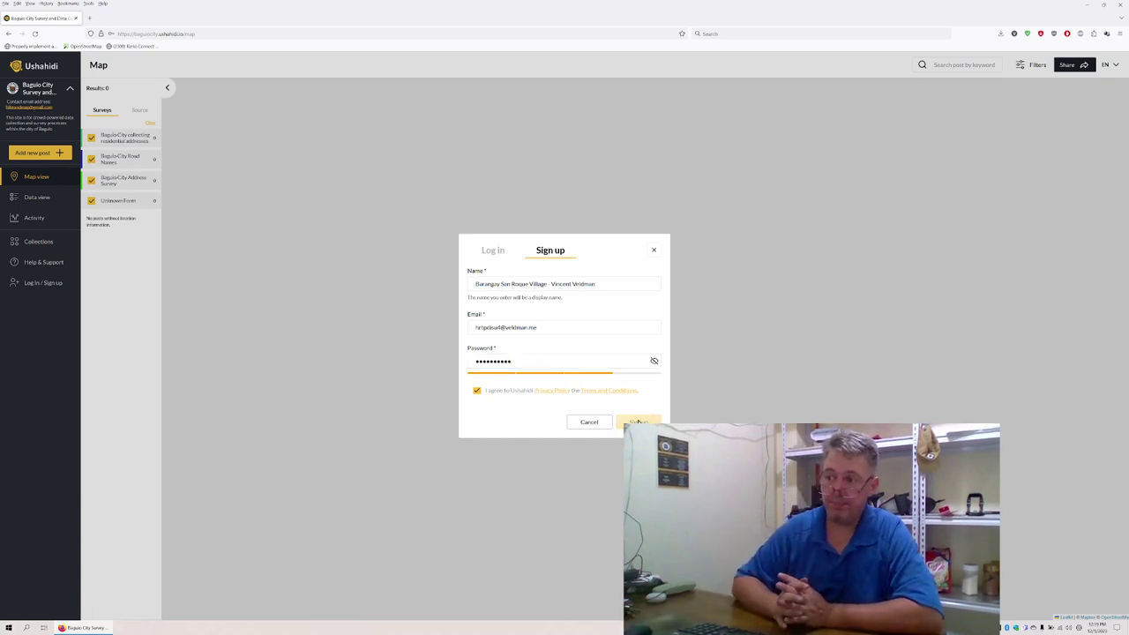